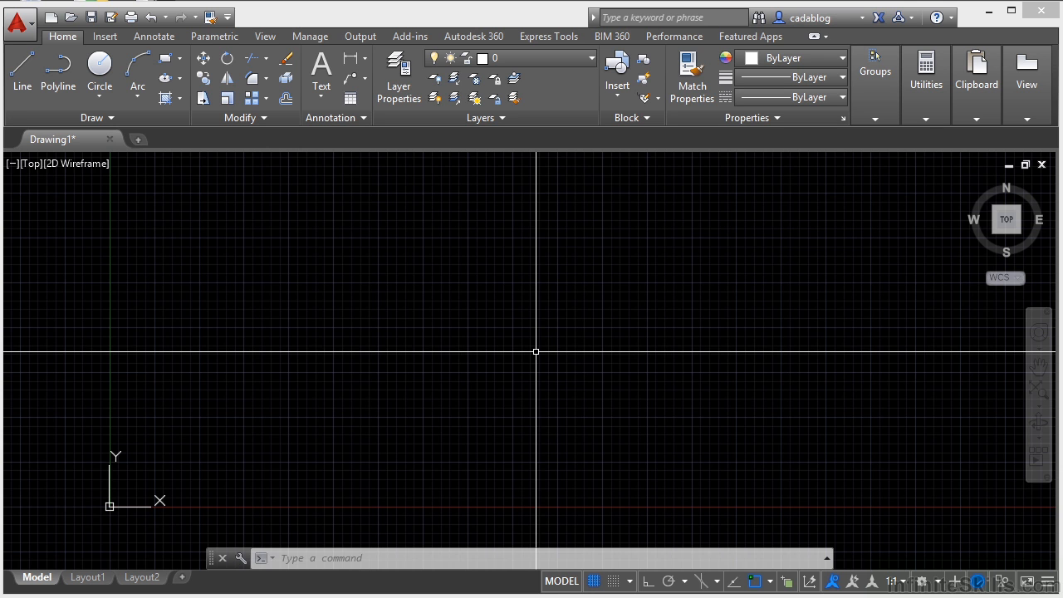
# Draw a freehand rectangle above and to the right of the origin with the Rectangle command
pyautogui.press('Escape')
pyautogui.write('rec')
pyautogui.press('Return')
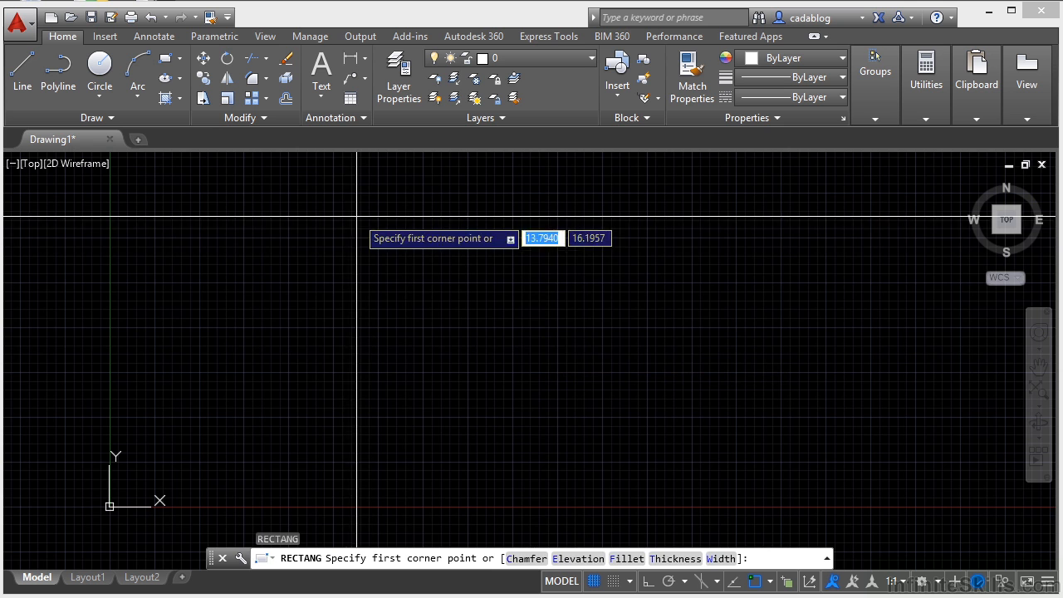
pyautogui.click(304, 242)
pyautogui.click(432, 324)
# Draw a line sloping down from the rectangle's lower-right corner, toggling object snap off and back on before snapping its start point
pyautogui.write('lin')
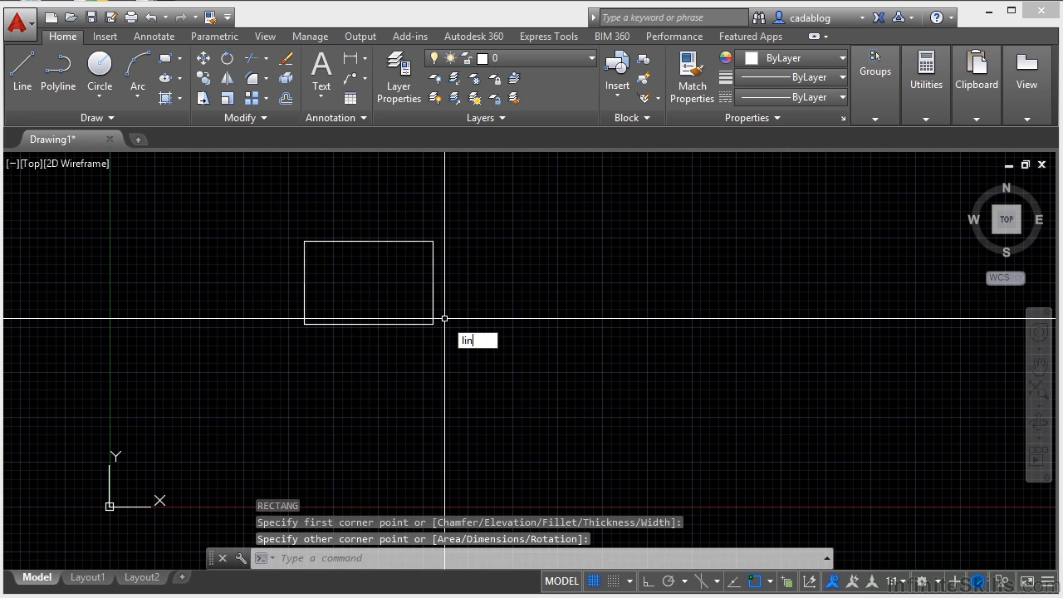
pyautogui.press('Return')
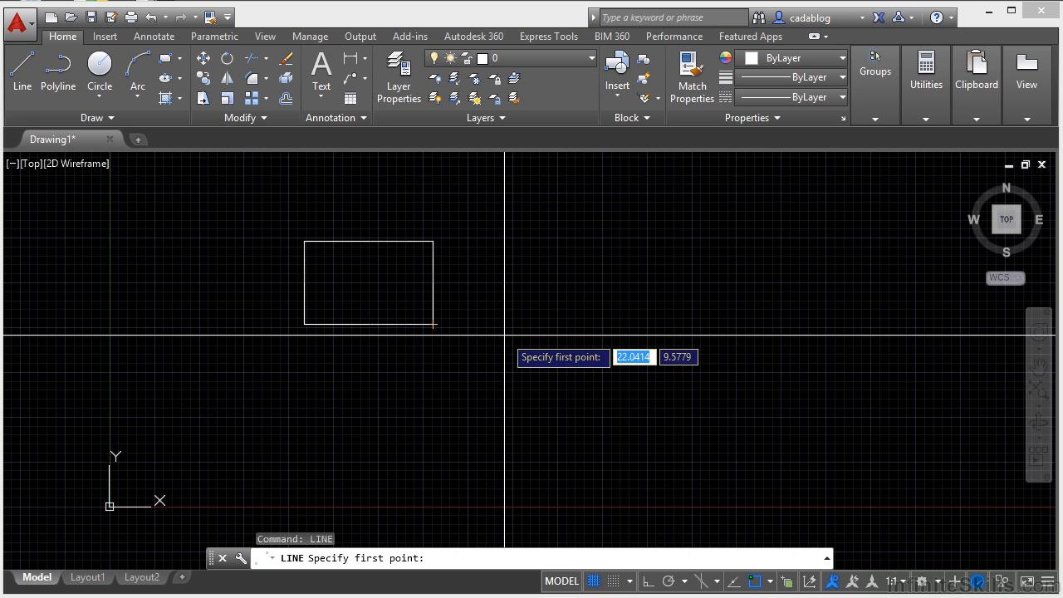
pyautogui.press('F3')
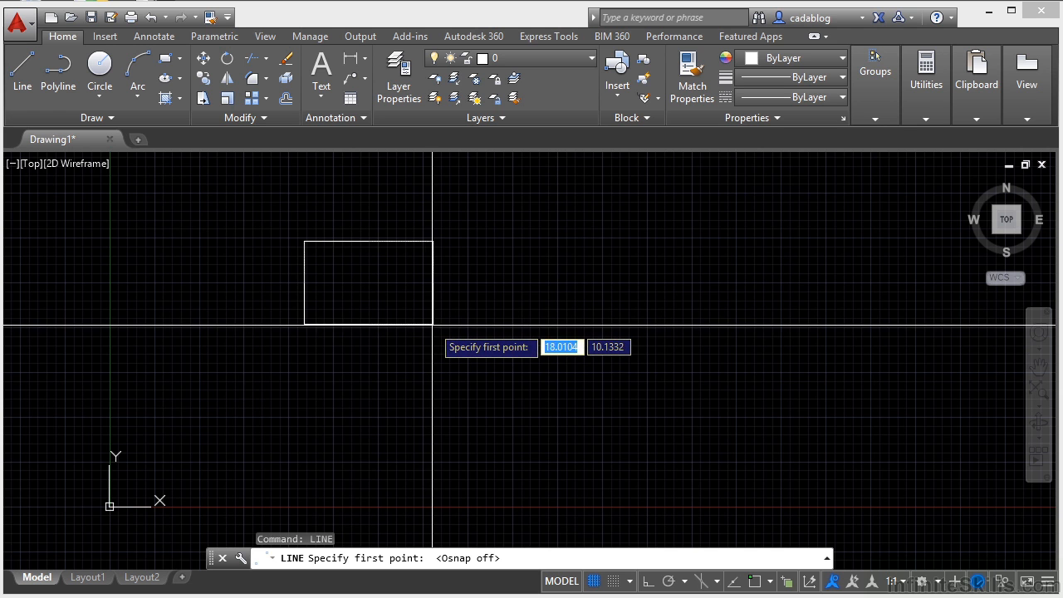
pyautogui.click(754, 580)
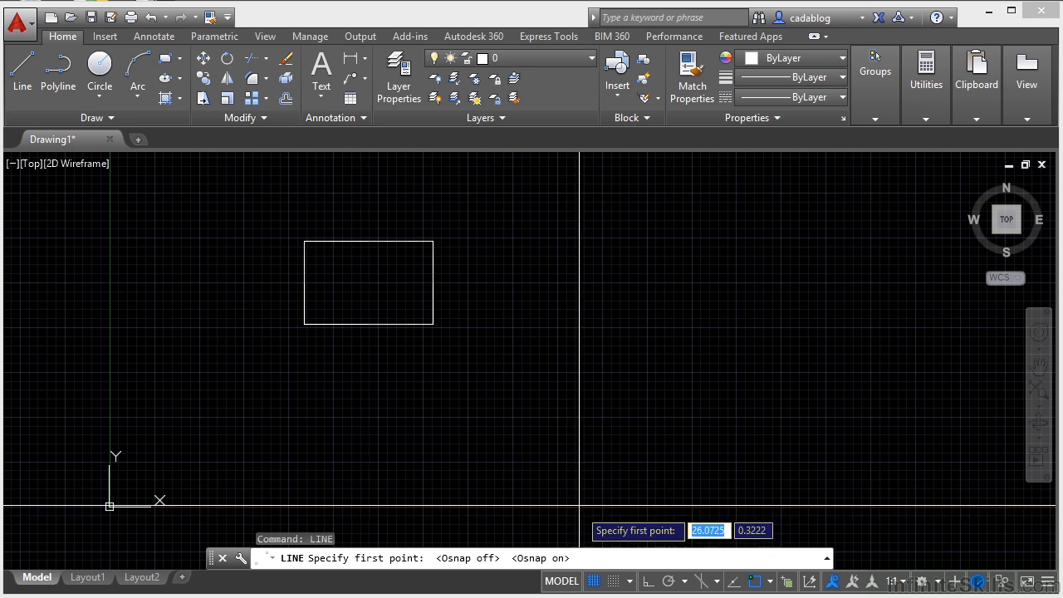
pyautogui.click(433, 324)
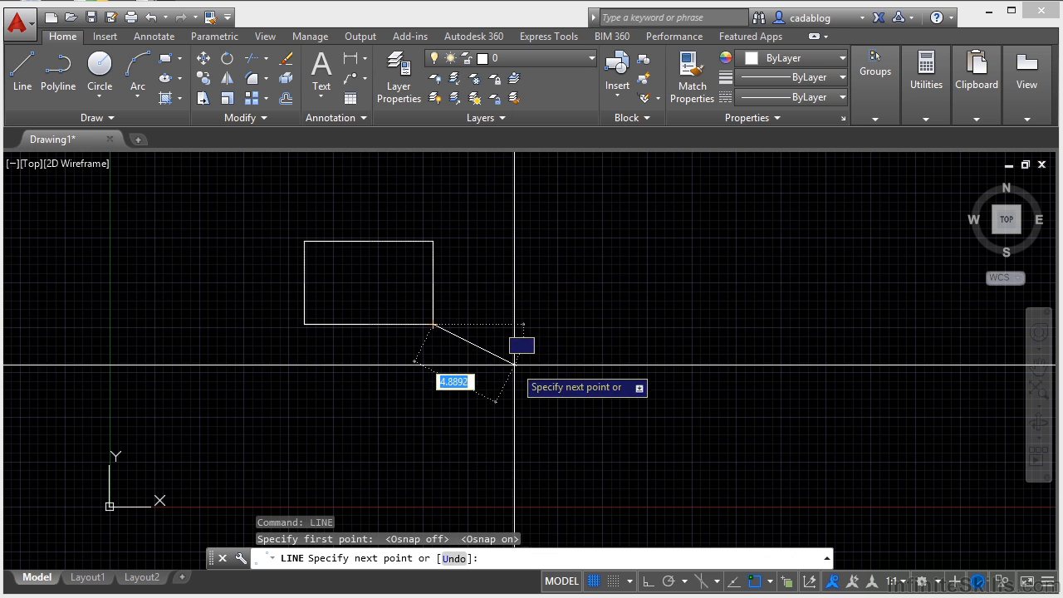
pyautogui.click(535, 363)
pyautogui.press('Return')
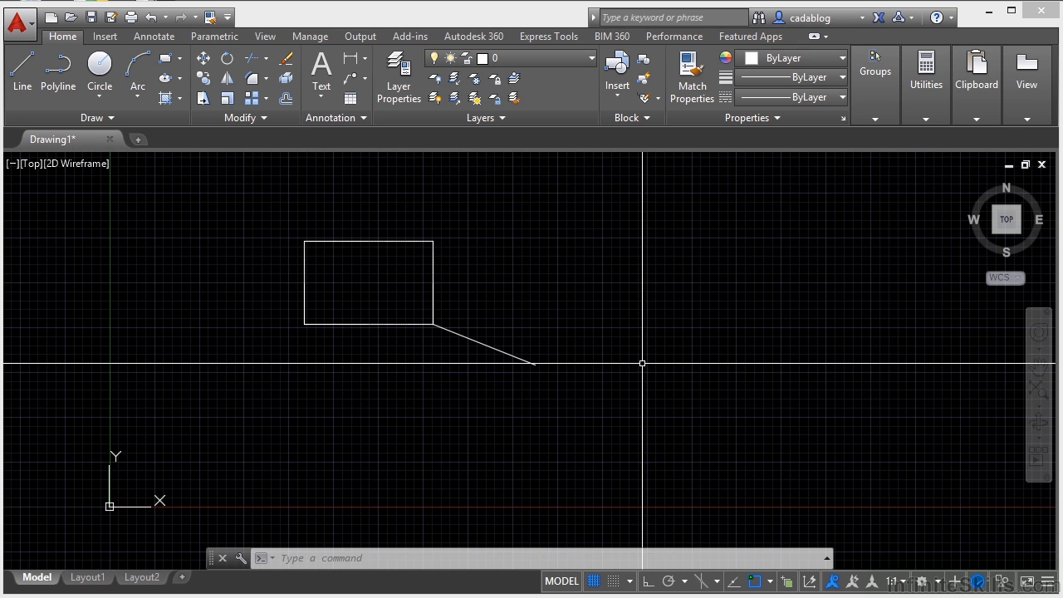
# Start a line chain below the rectangle, turn Ortho on, and draw segments up through it, right, back left, down and right
pyautogui.press('l')
pyautogui.press('Return')
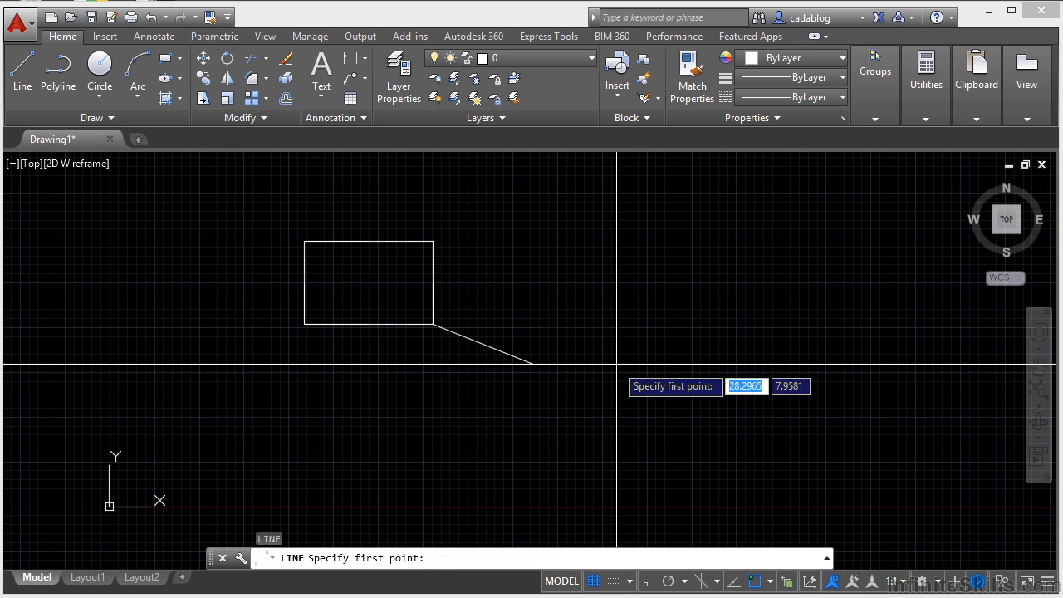
pyautogui.click(378, 405)
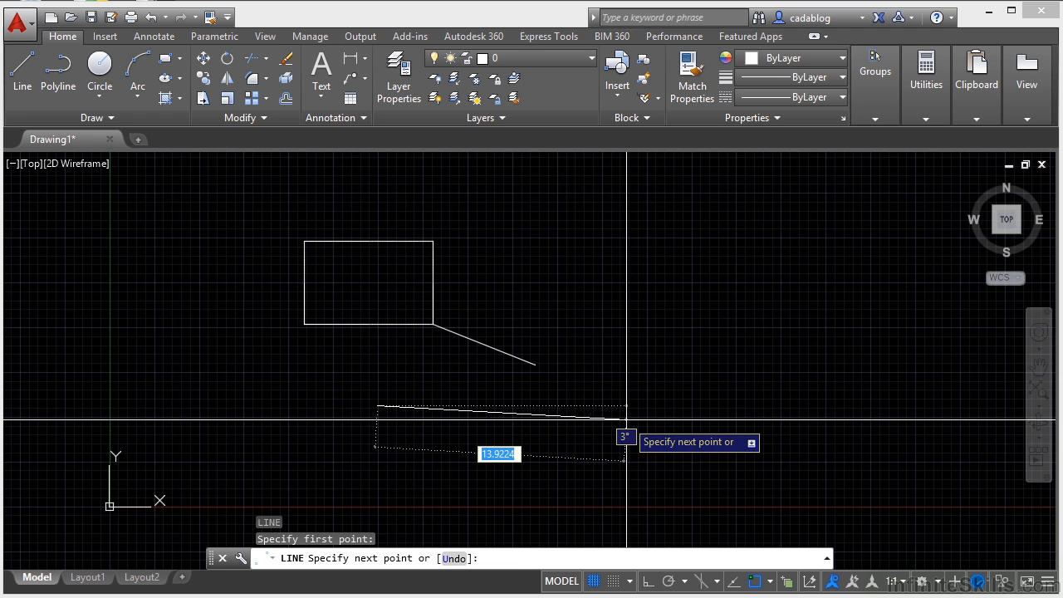
pyautogui.press('F8')
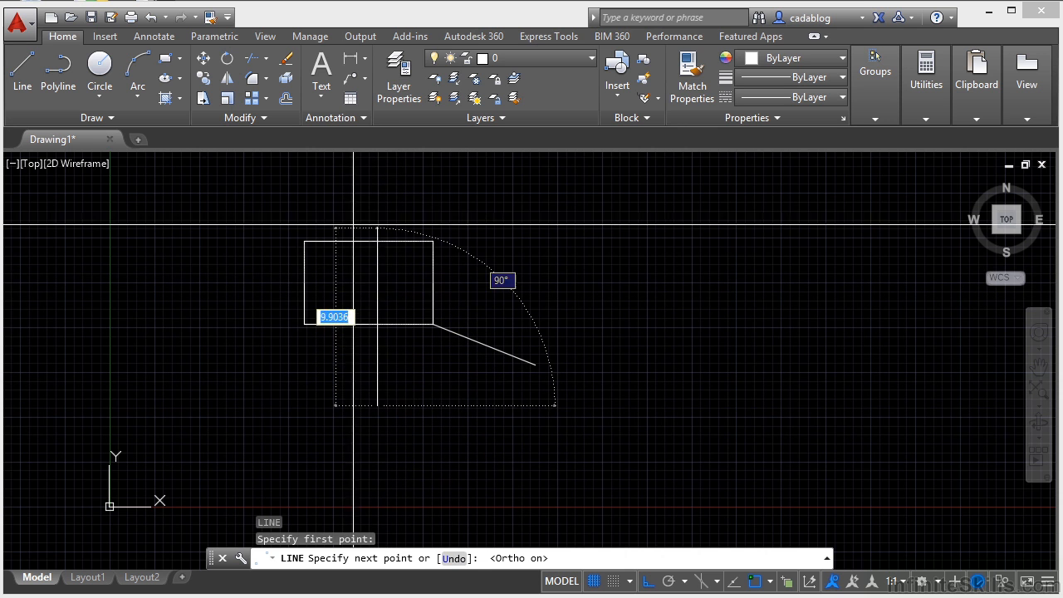
pyautogui.click(370, 191)
pyautogui.click(658, 192)
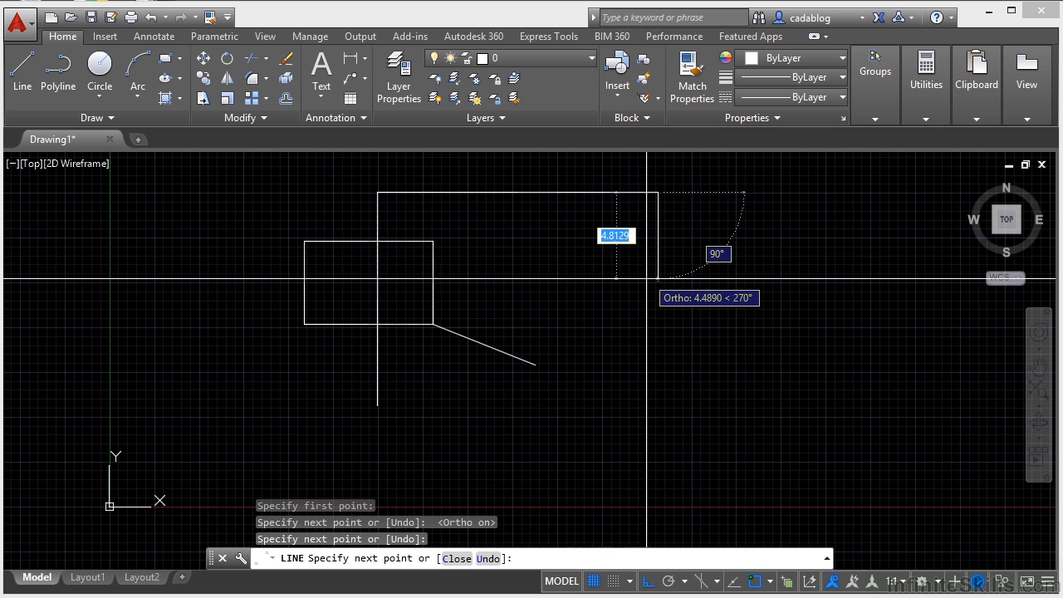
pyautogui.click(542, 279)
pyautogui.click(541, 306)
pyautogui.click(747, 305)
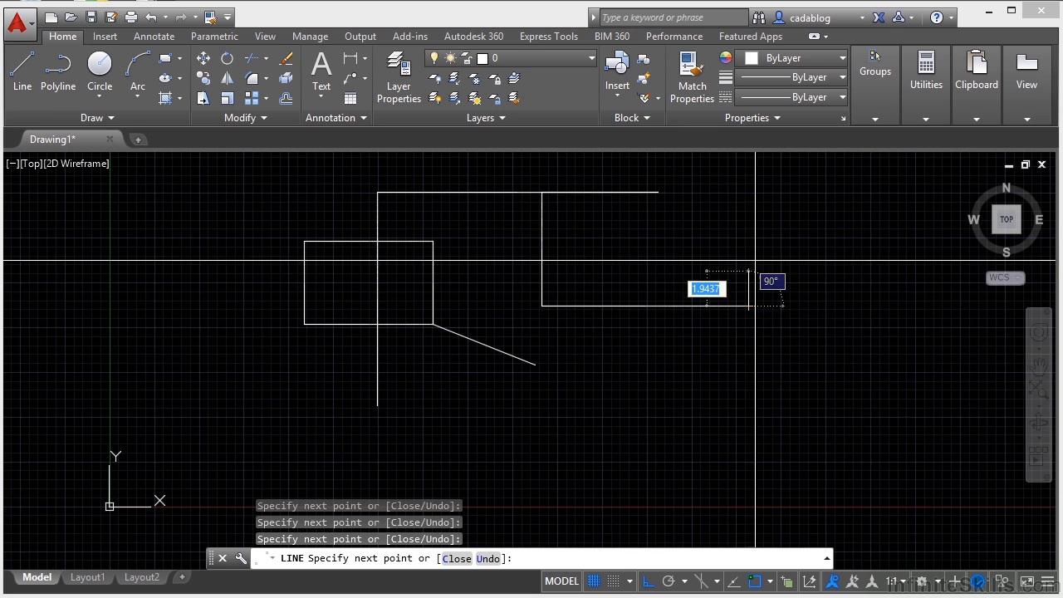
# Continue the orthogonal chain with an inward spiral of segments running up, left, down, right and up
pyautogui.click(747, 224)
pyautogui.click(634, 224)
pyautogui.click(635, 282)
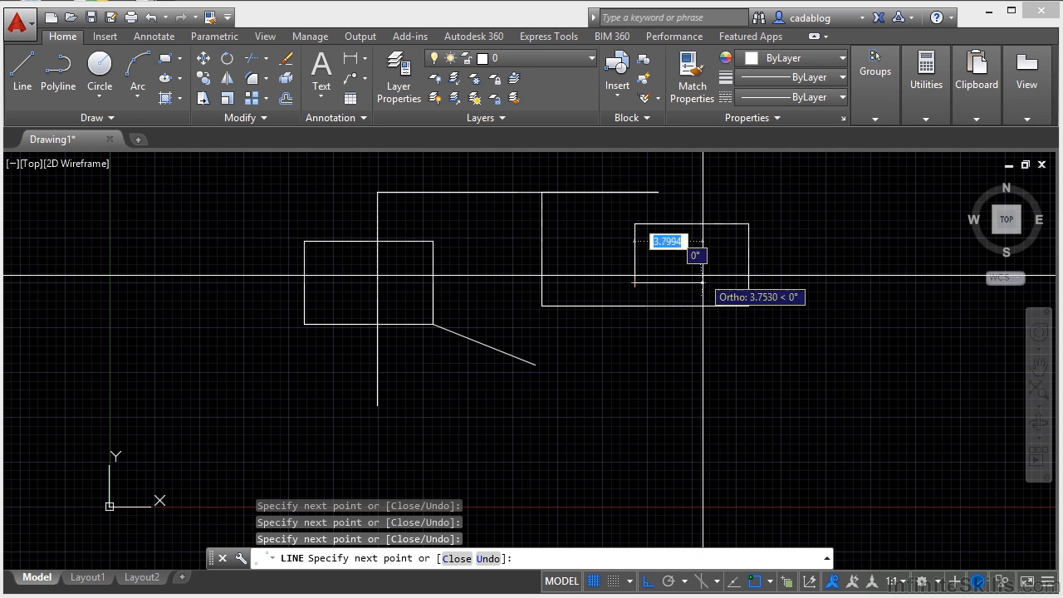
pyautogui.click(702, 282)
pyautogui.click(703, 224)
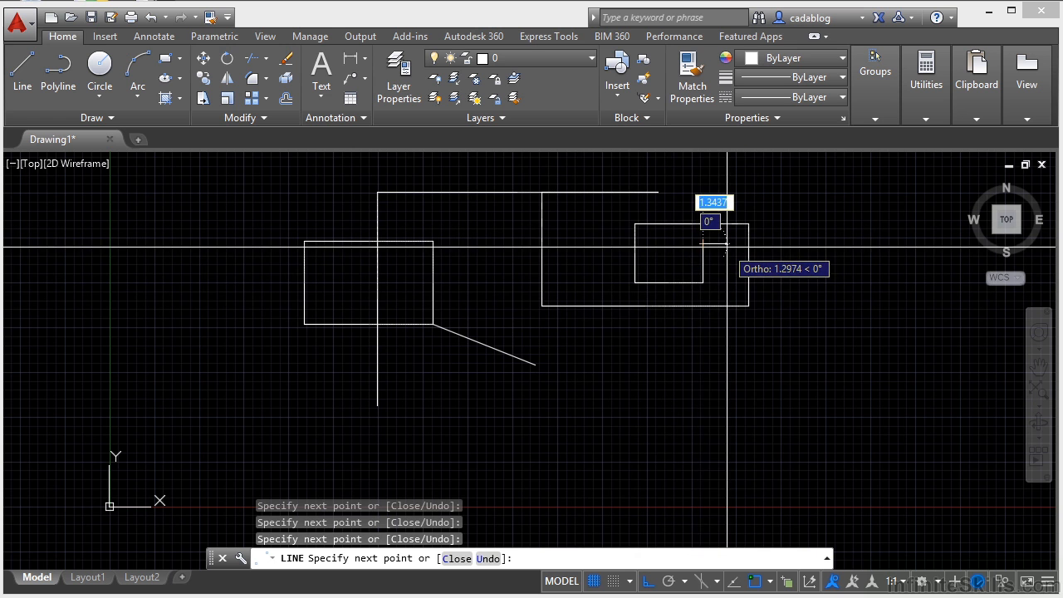
# Continue the chain by snapping to the stepped outline's lower-left corner, the rectangle's lower-right and upper-left corners, and the spiral's upper-right corner
pyautogui.click(542, 305)
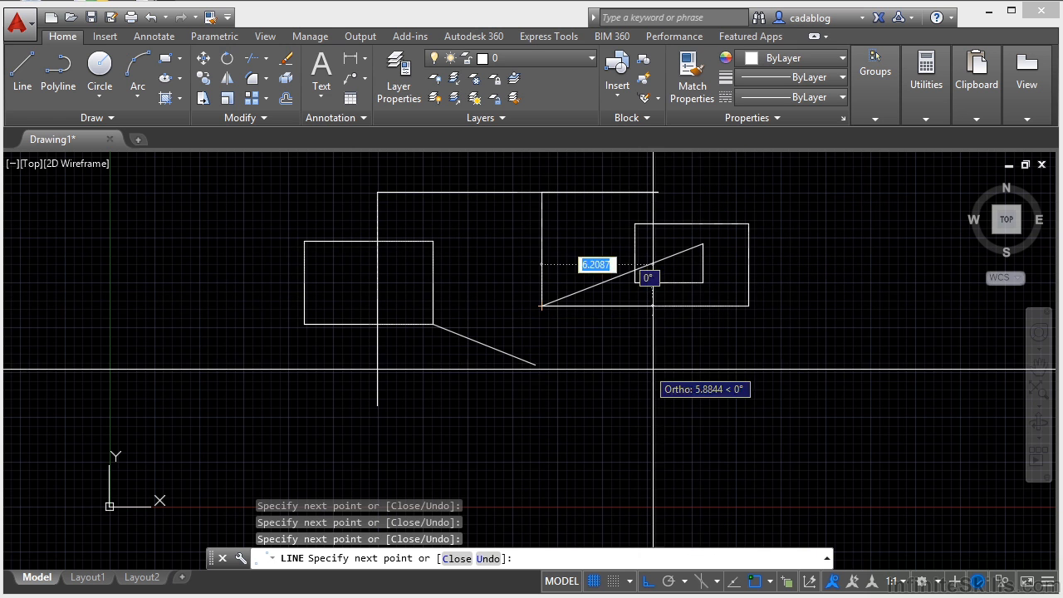
pyautogui.click(432, 323)
pyautogui.click(305, 240)
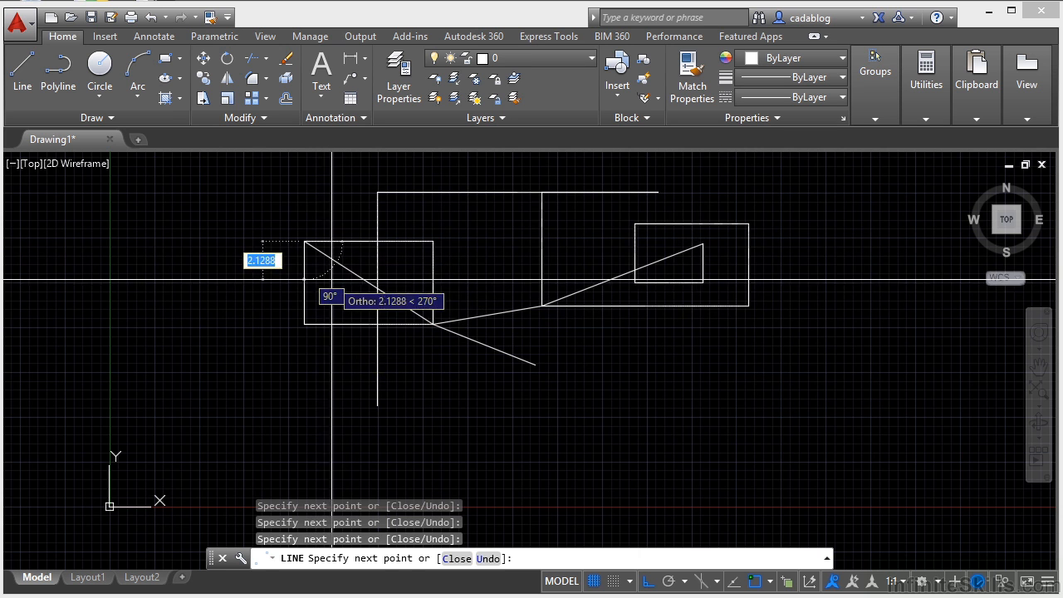
pyautogui.click(748, 224)
pyautogui.press('Return')
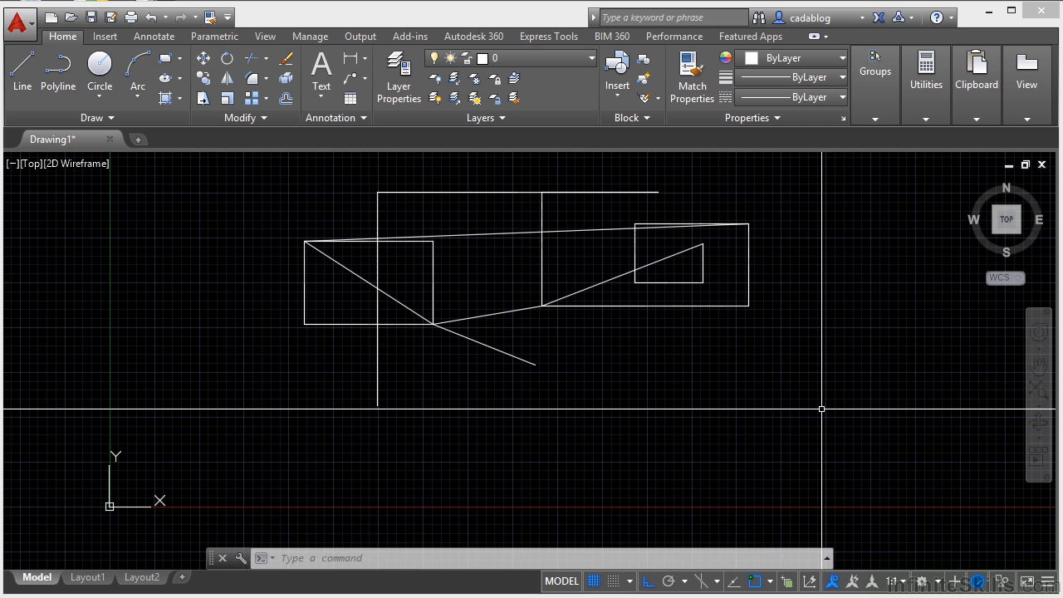
# View the Help homepage and close it, and briefly expand and collapse the command history
pyautogui.press('F1')
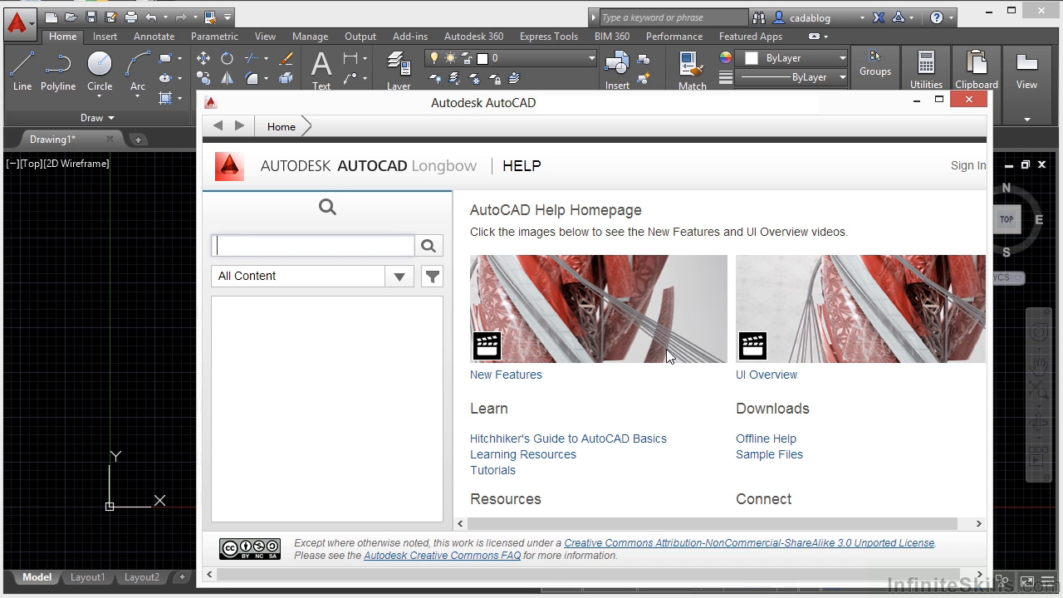
pyautogui.click(966, 100)
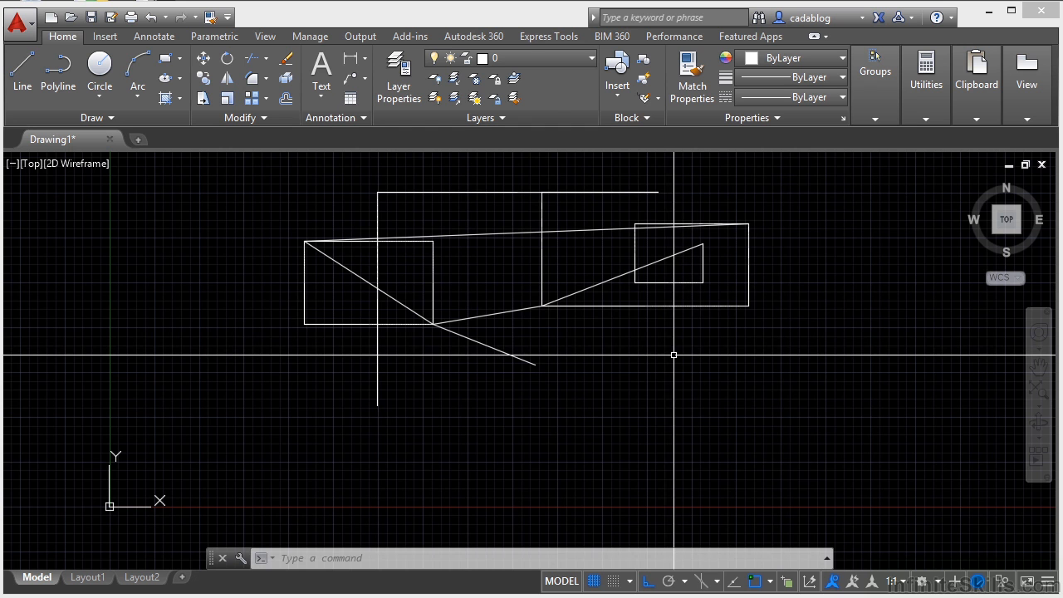
pyautogui.press('F2')
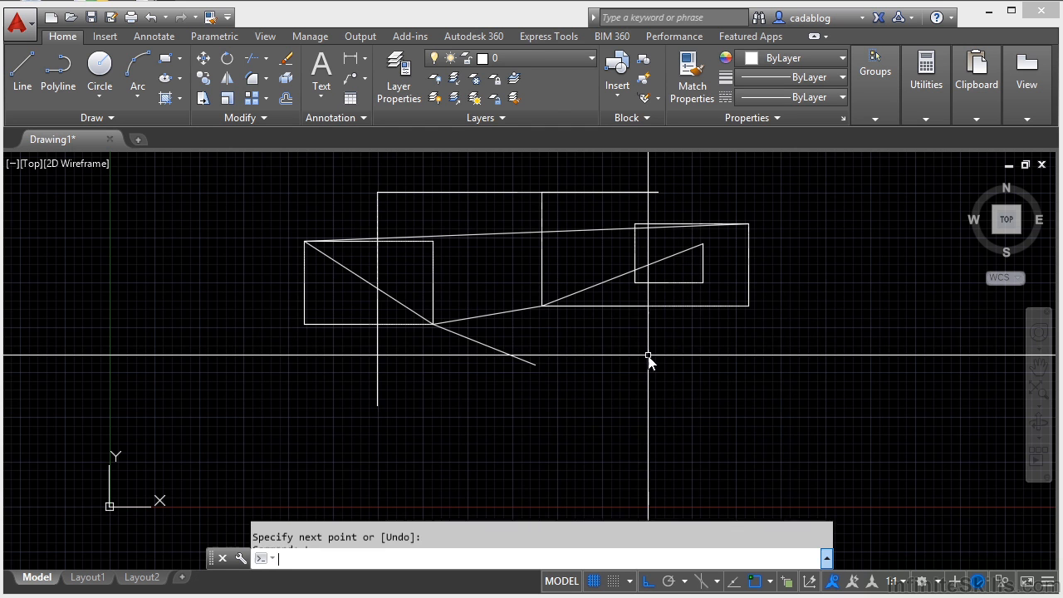
pyautogui.press('F2')
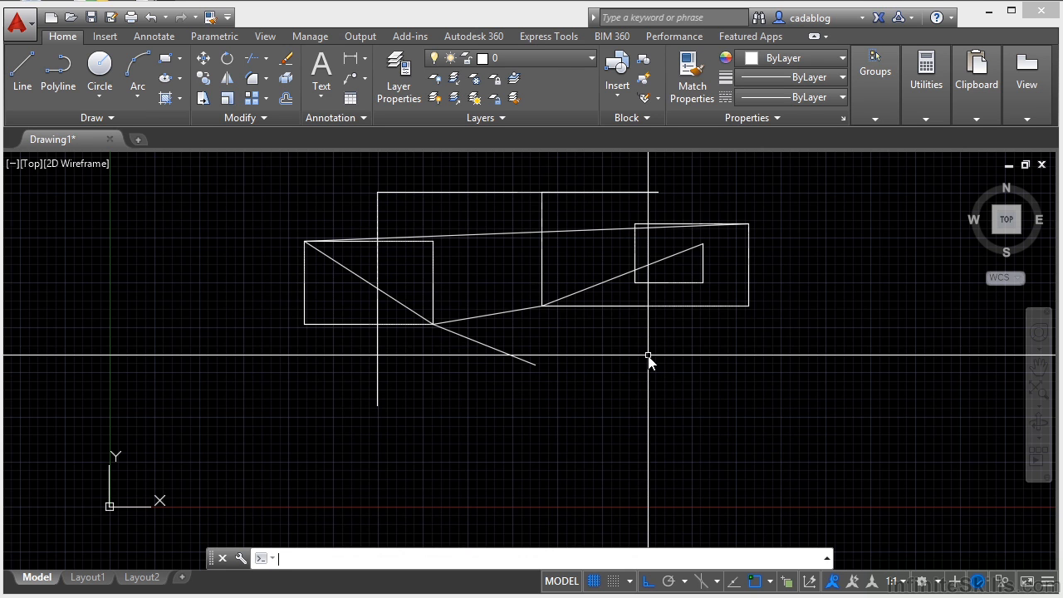
# Toggle 3D object snap on and off, and cycle the isoplane twice through Top, Right and Left
pyautogui.press('F4')
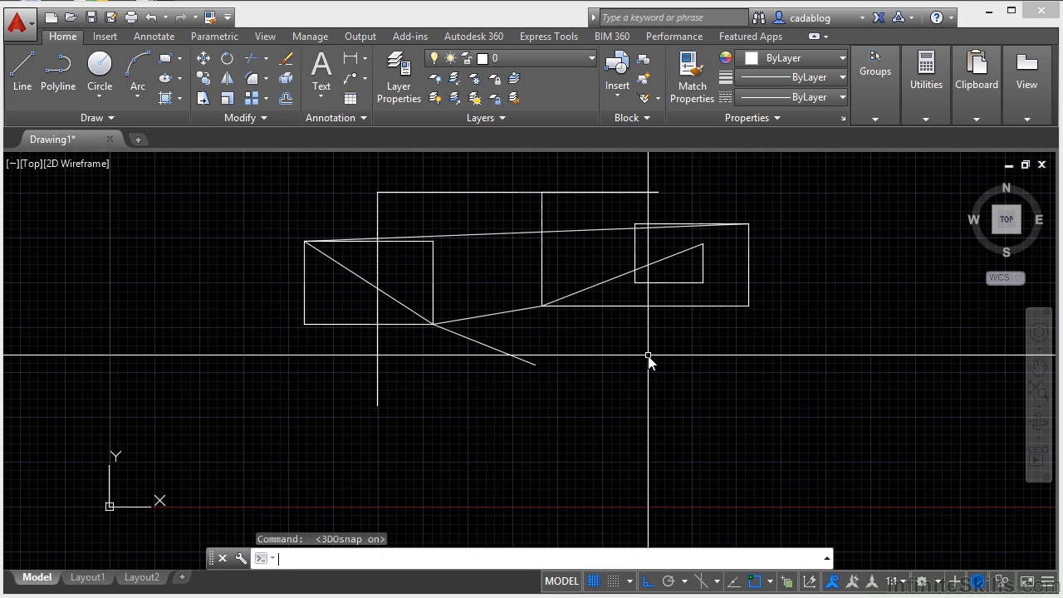
pyautogui.press('F4')
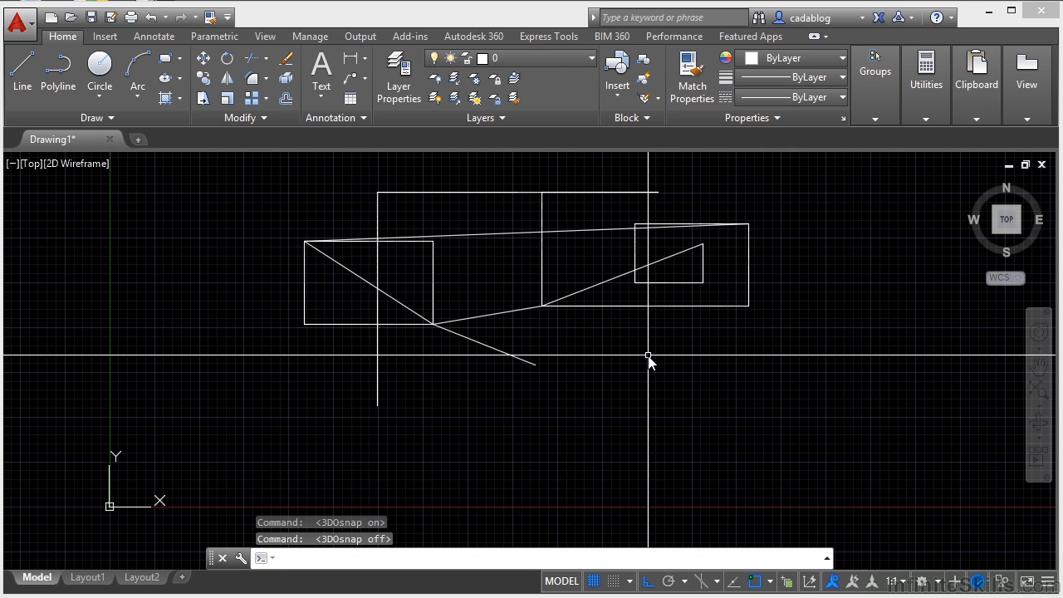
pyautogui.press('F5')
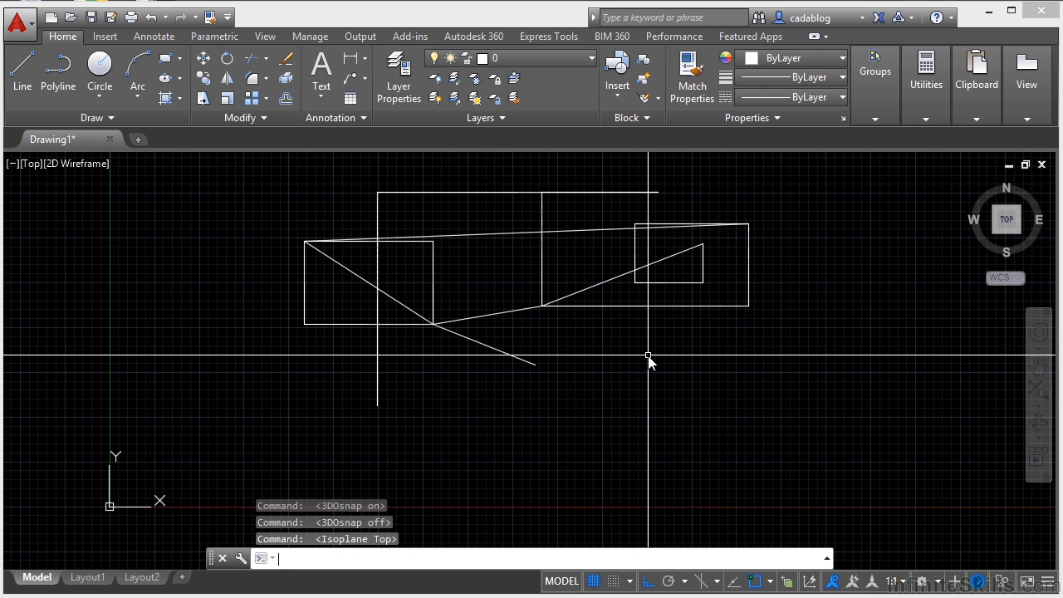
pyautogui.press('F5')
pyautogui.press('F5')
pyautogui.press('F5')
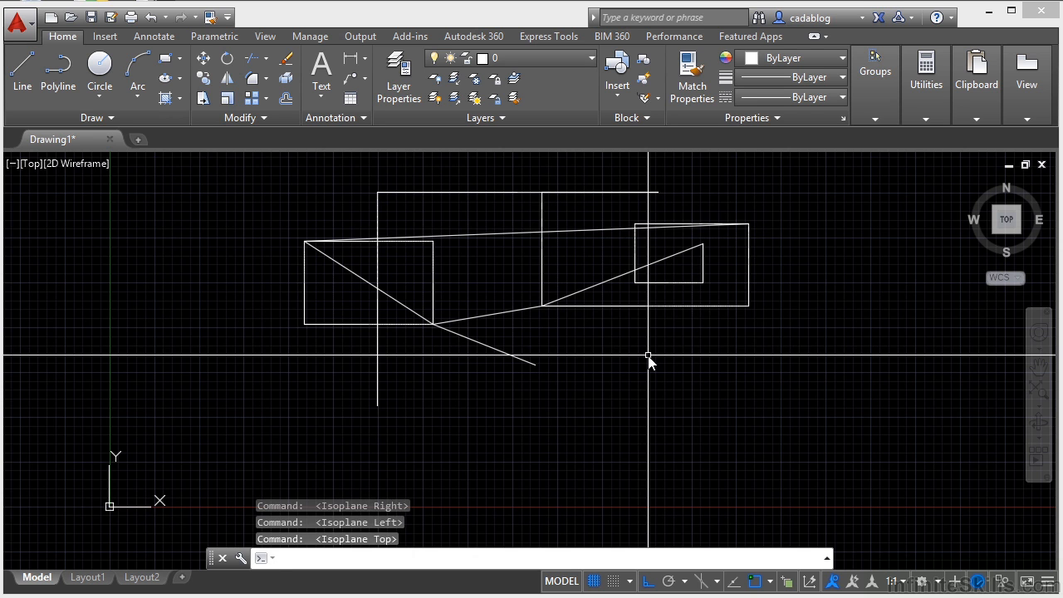
pyautogui.press('F5')
pyautogui.press('F5')
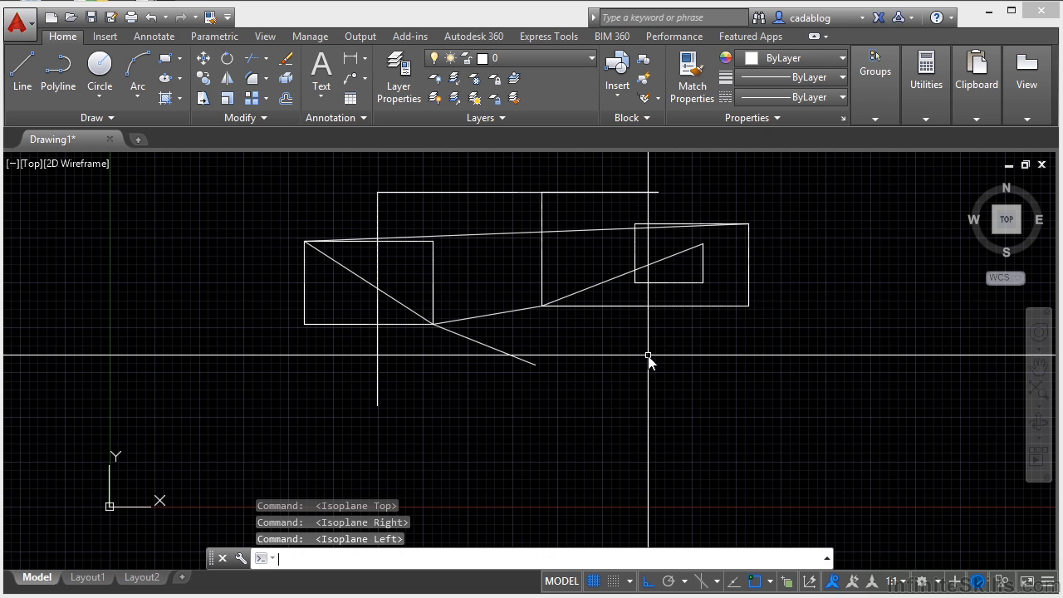
# Toggle Dynamic UCS on and off, and switch the grid off and on twice
pyautogui.press('F6')
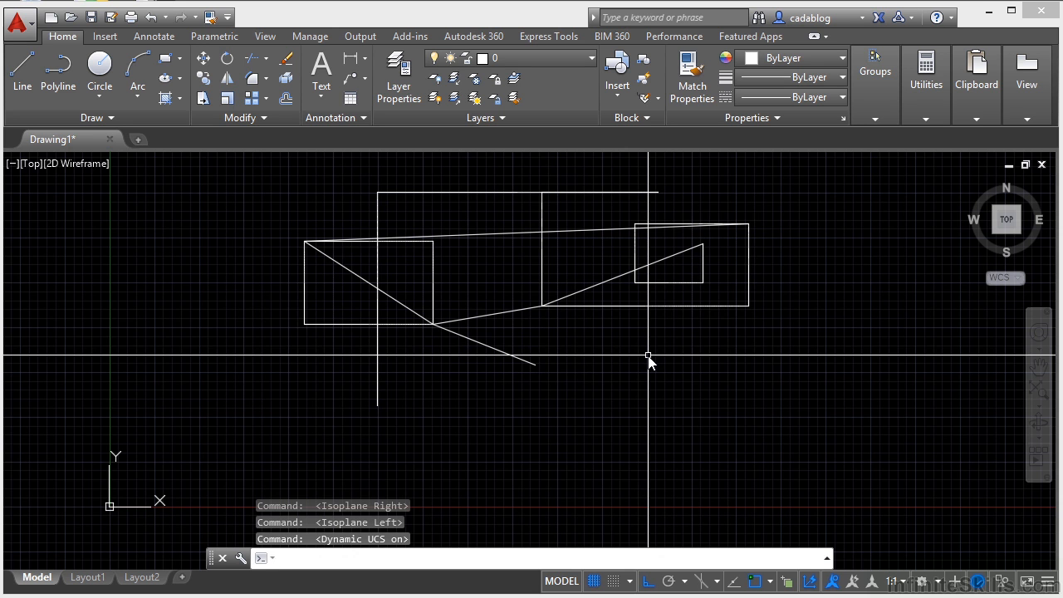
pyautogui.press('F6')
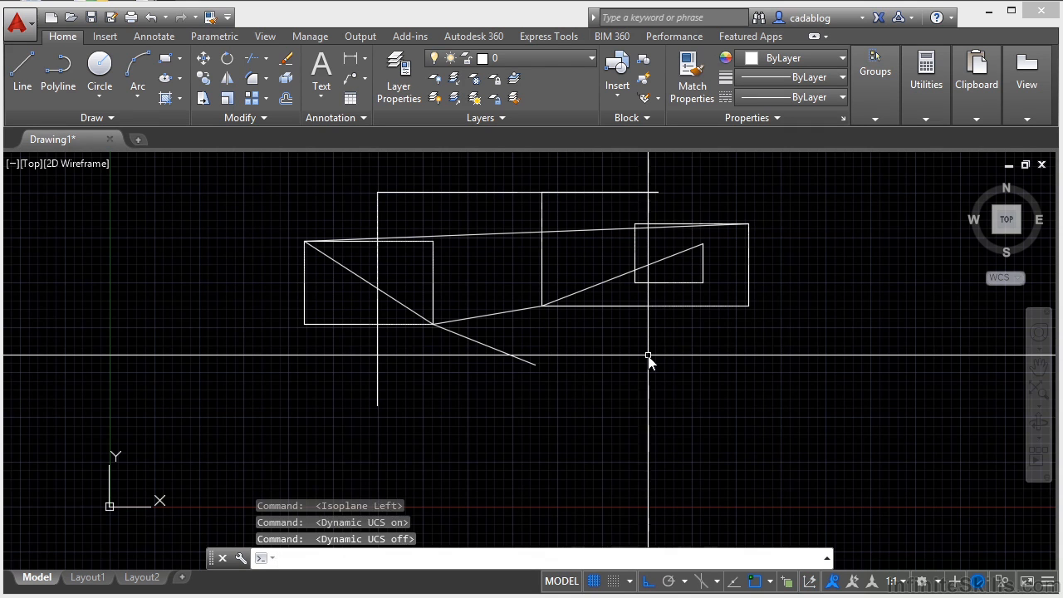
pyautogui.press('F7')
pyautogui.press('F7')
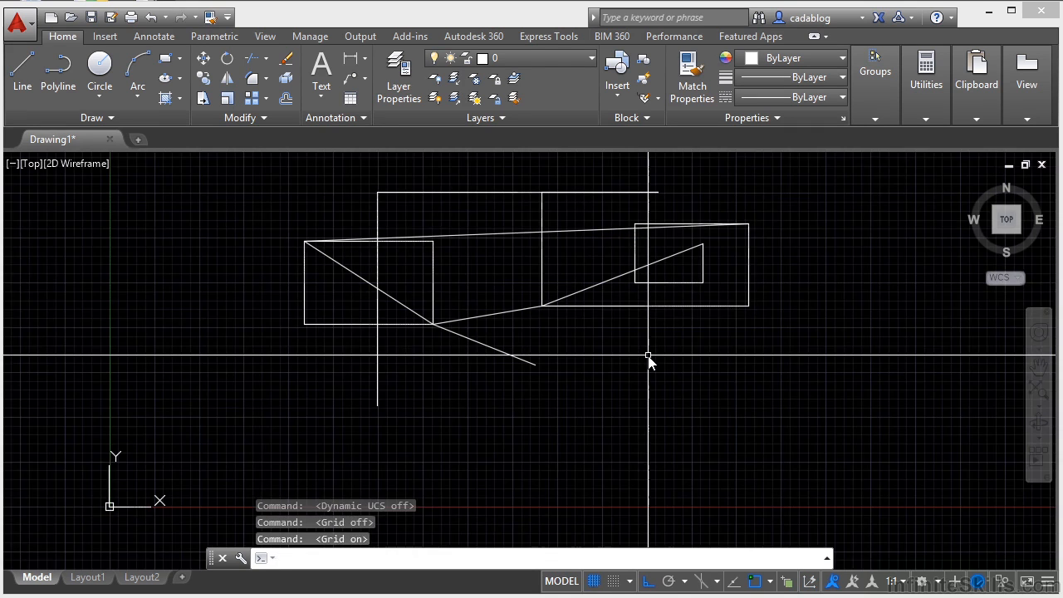
pyautogui.press('F7')
pyautogui.press('F7')
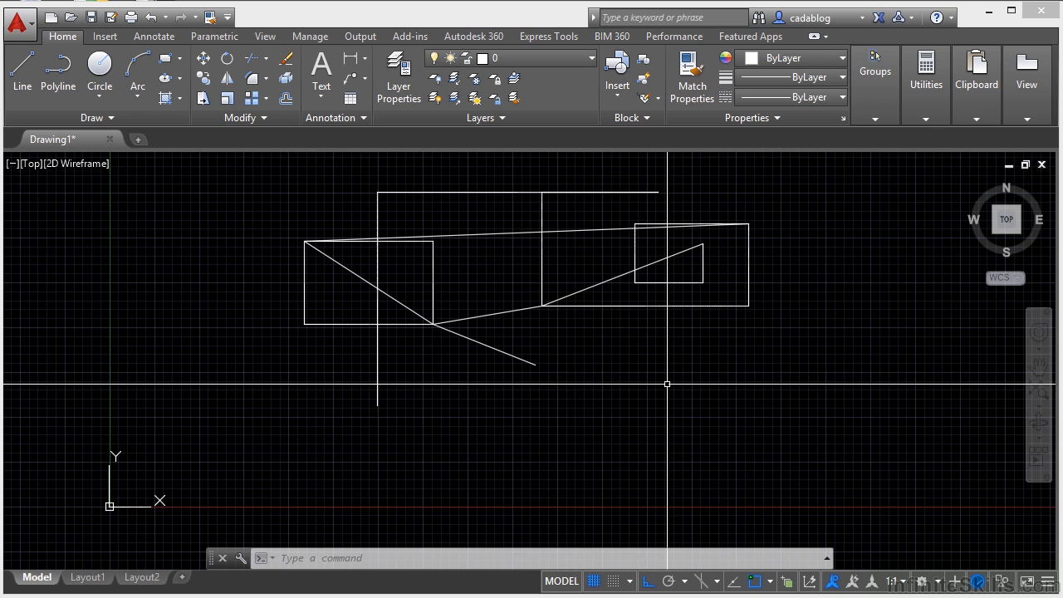
pyautogui.write('l')
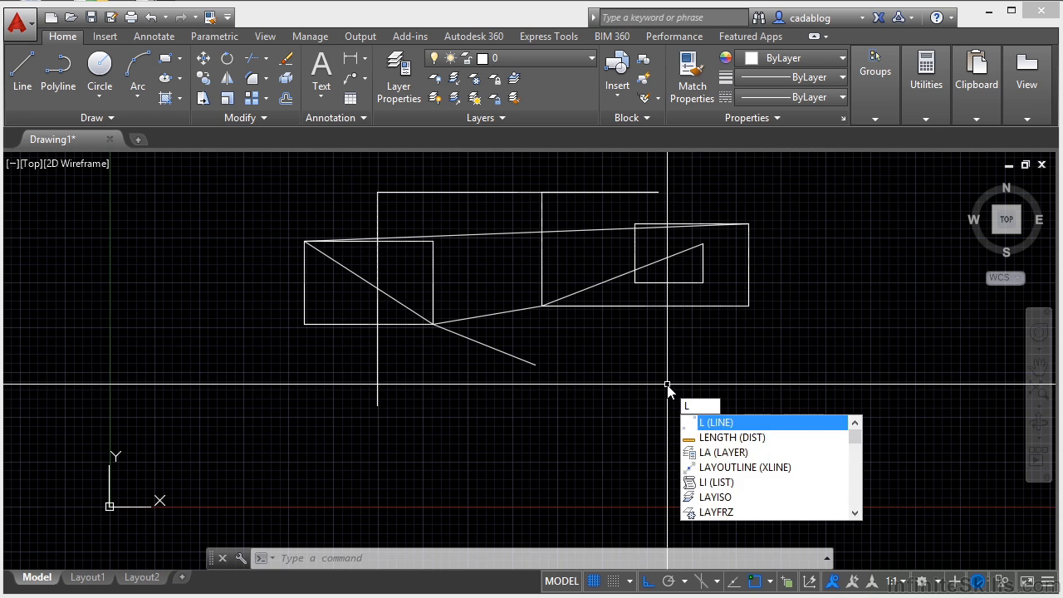
pyautogui.press('Return')
pyautogui.press('Escape')
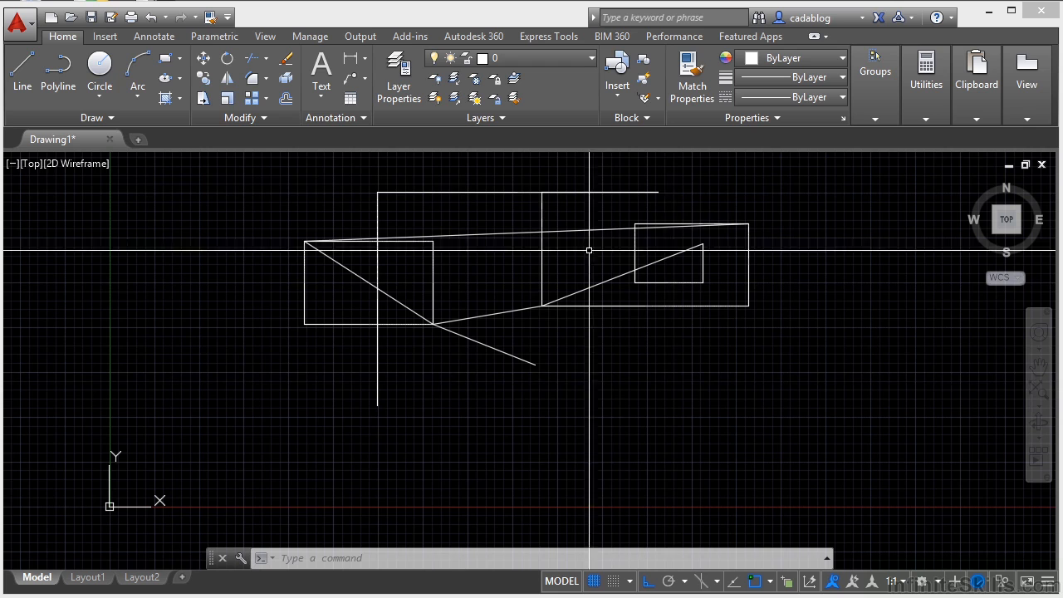
# Open the command alias (PGP) file for editing
pyautogui.click(311, 37)
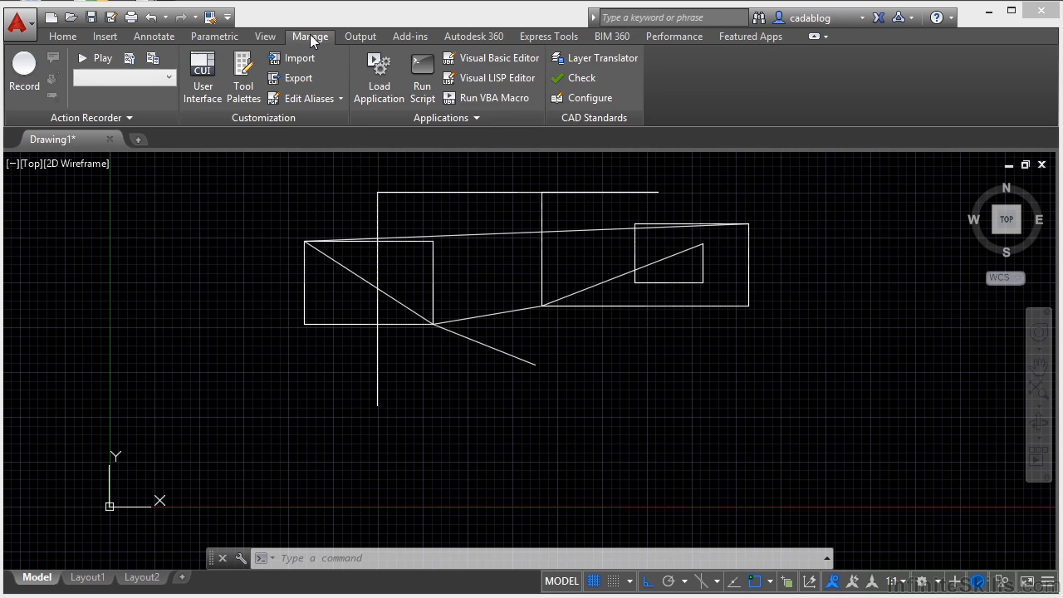
pyautogui.click(304, 100)
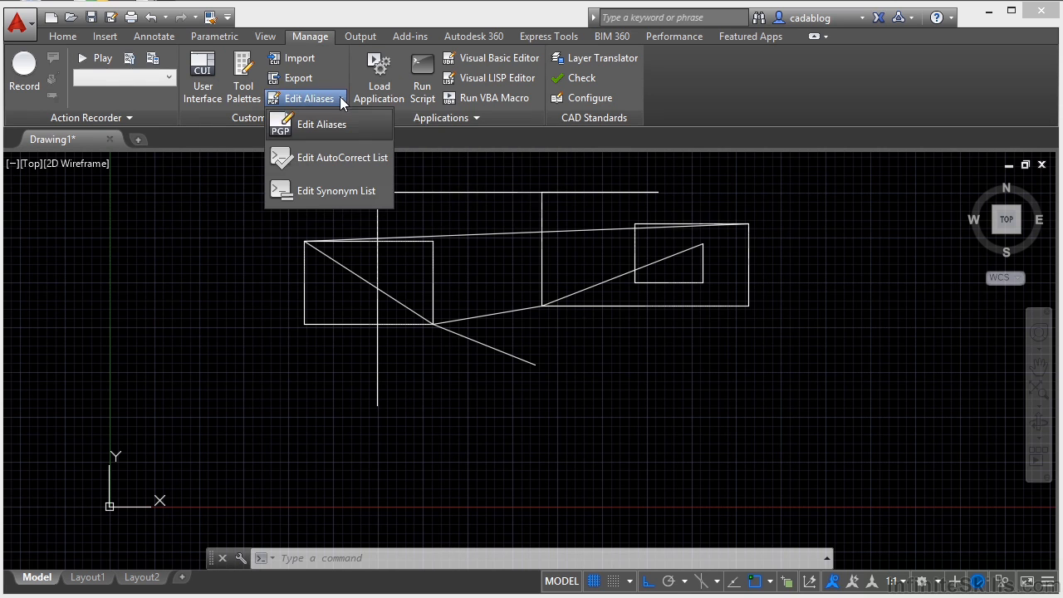
pyautogui.click(318, 125)
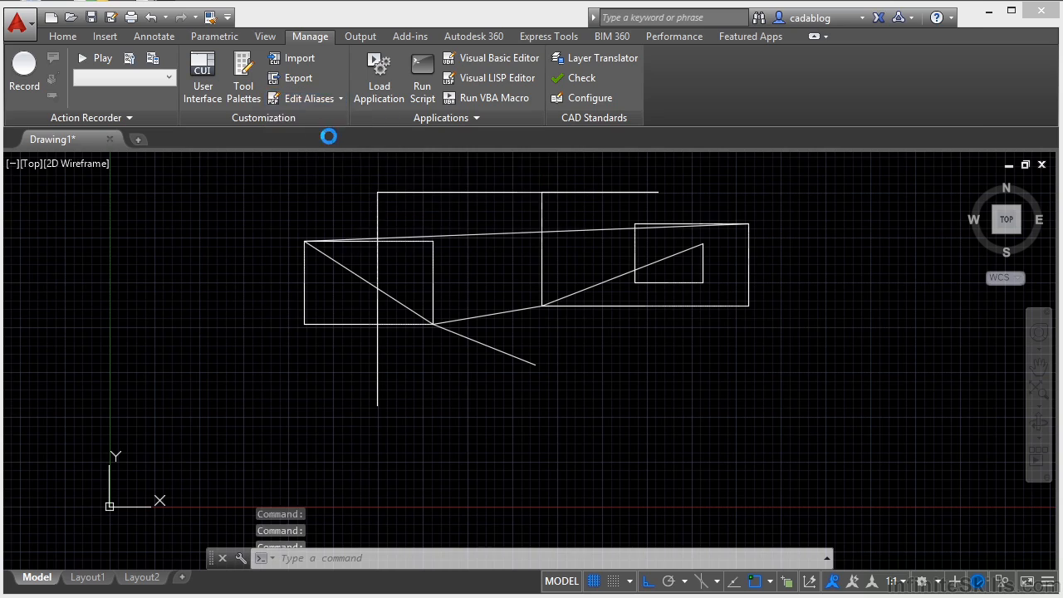
# Examine the command alias format guidelines and the sample aliases for AutoCAD commands in acad.pgp, starting with the 3A alias for 3DARRAY
pyautogui.scroll(-14, 322, 199)
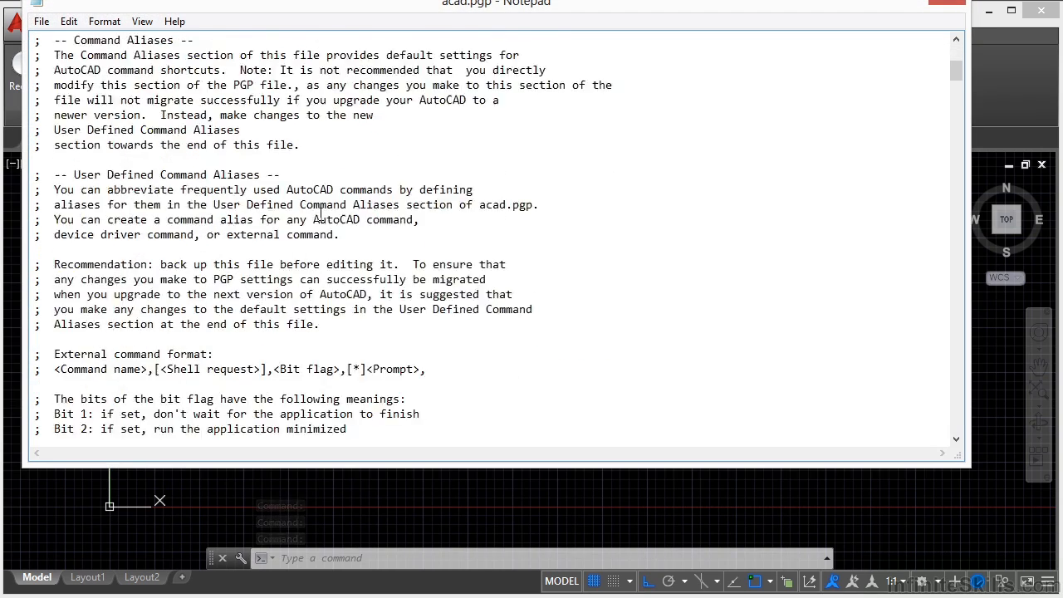
pyautogui.scroll(-7, 97, 235)
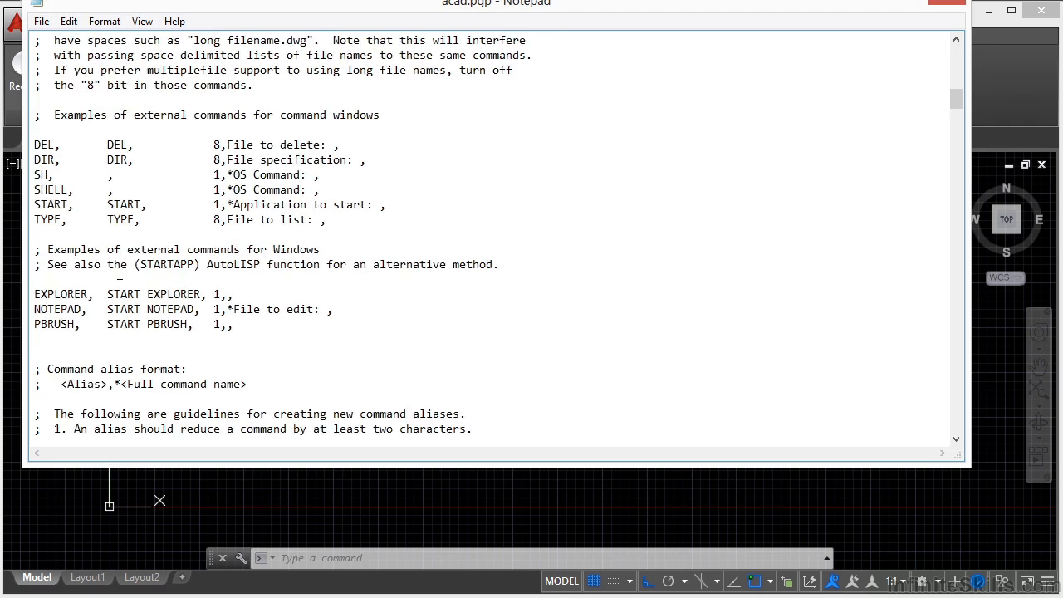
pyautogui.scroll(-3, 90, 261)
pyautogui.scroll(-7, 93, 262)
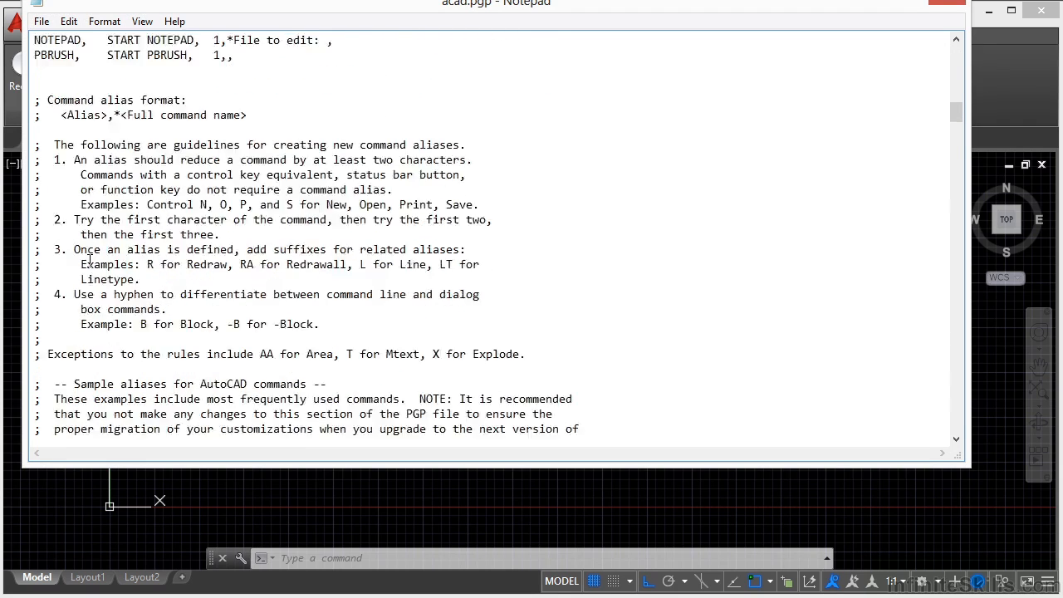
pyautogui.scroll(-3, 99, 265)
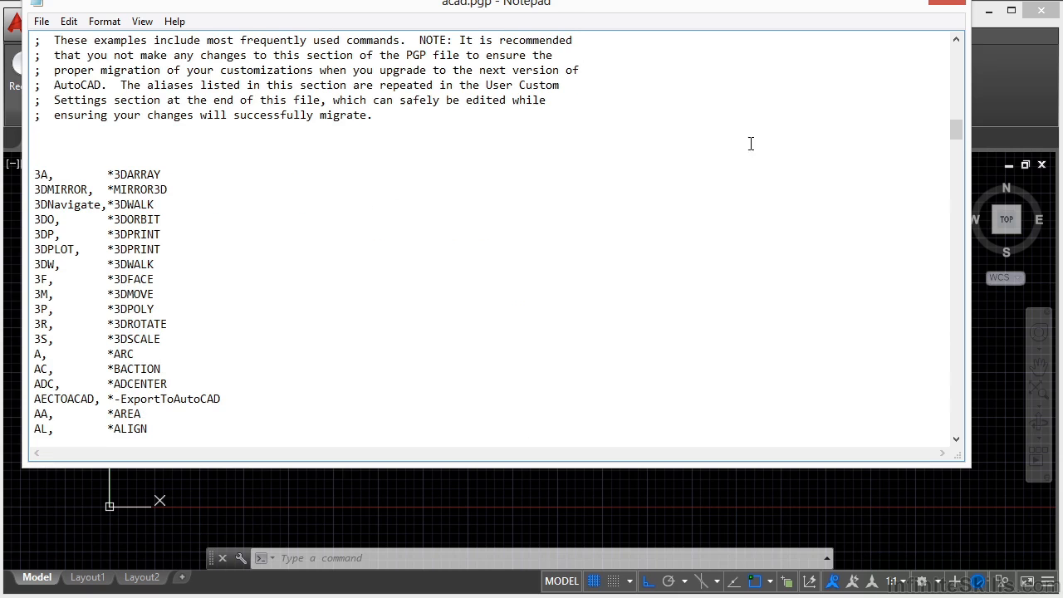
pyautogui.moveTo(953, 133)
pyautogui.mouseDown()
pyautogui.moveTo(953, 93)
pyautogui.moveTo(955, 144)
pyautogui.mouseUp()
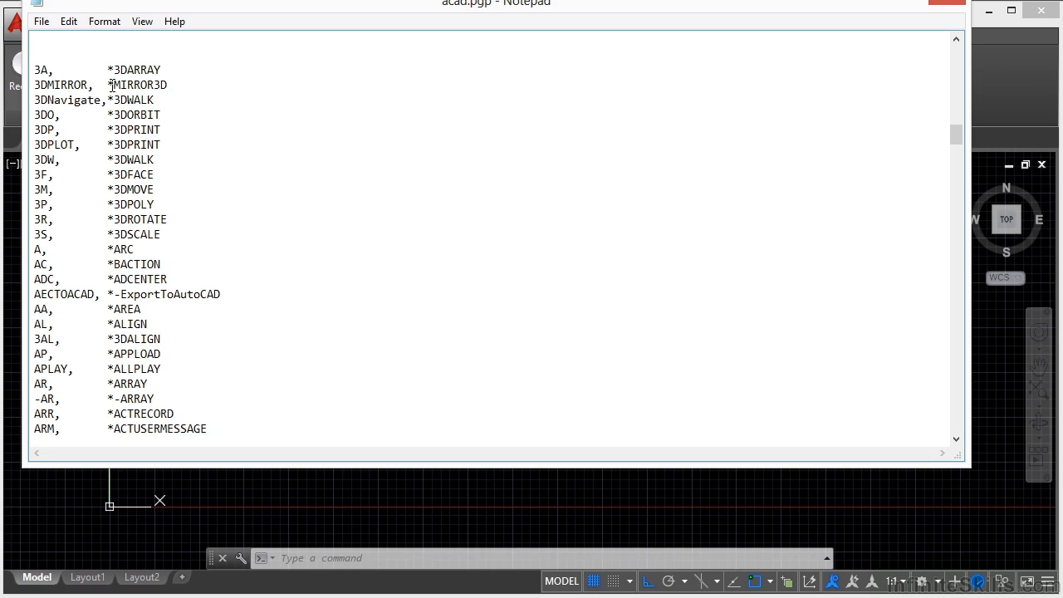
pyautogui.moveTo(41, 71); pyautogui.dragTo(49, 73)
pyautogui.click(70, 89)
# Add a blank line below the User Defined Command Aliases section at the end of acad.pgp, and close the file without saving
pyautogui.moveTo(955, 136); pyautogui.dragTo(952, 438)
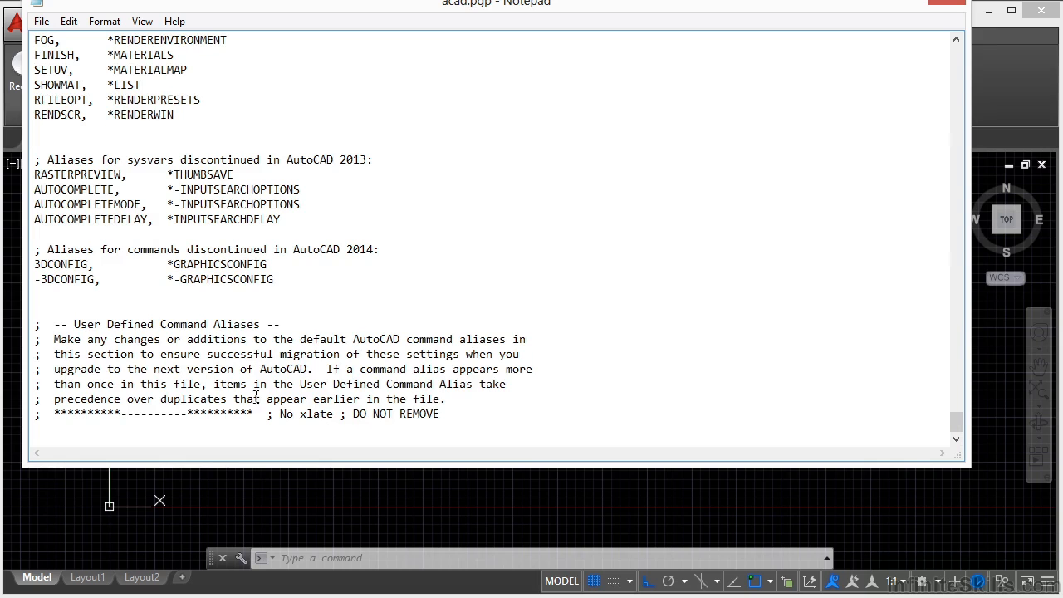
pyautogui.click(98, 432)
pyautogui.press('Return')
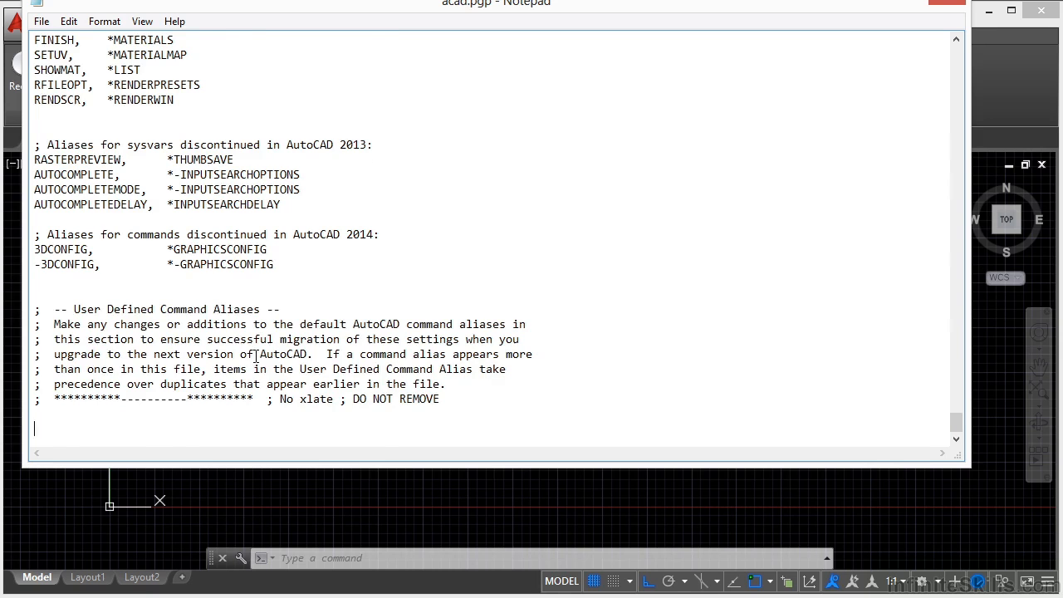
pyautogui.scroll(2, 256, 356)
pyautogui.scroll(2, 256, 355)
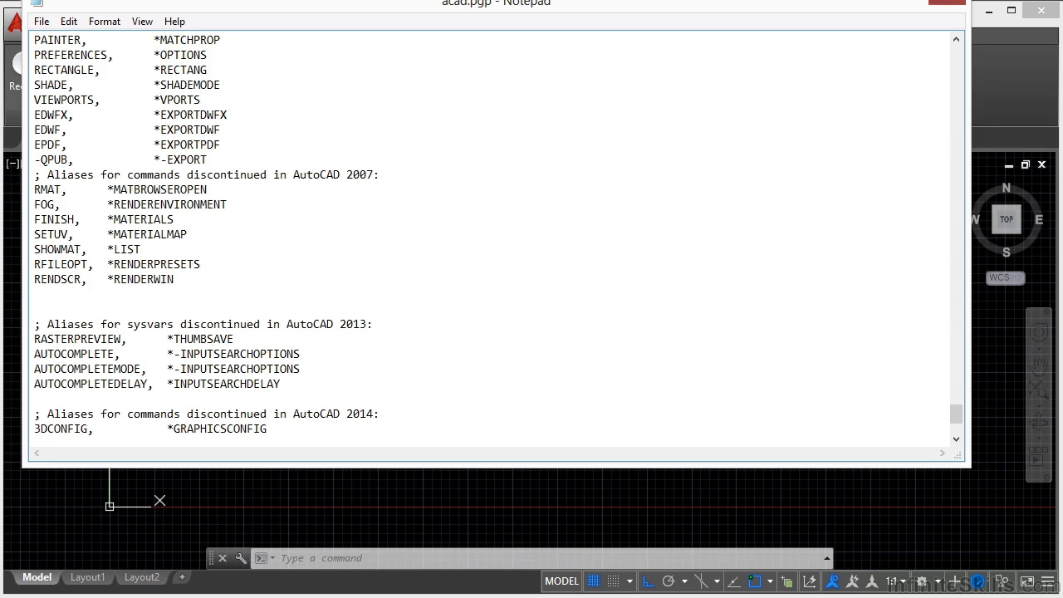
pyautogui.click(946, 2)
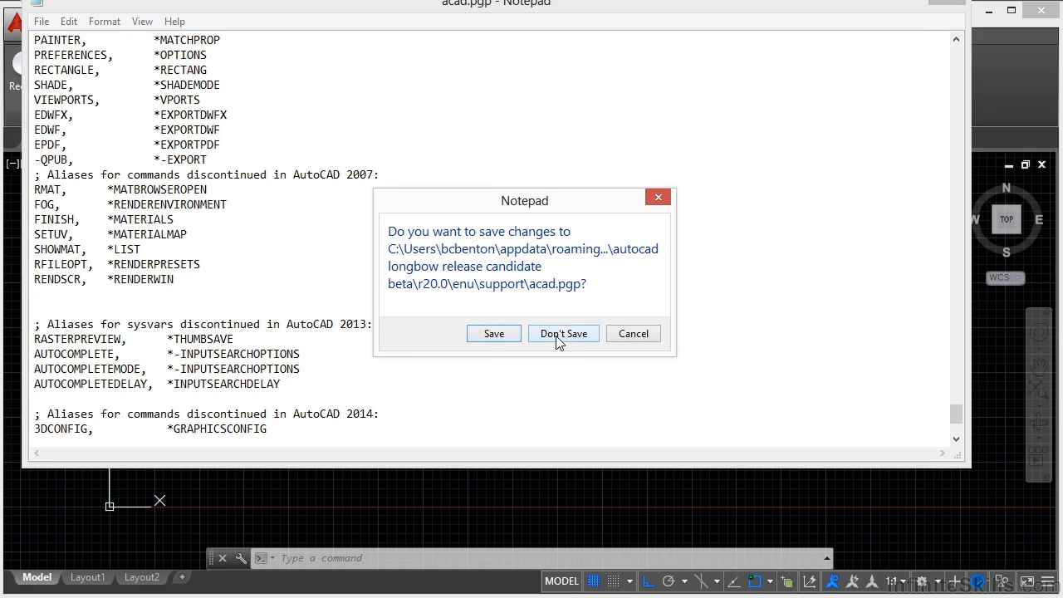
pyautogui.click(585, 336)
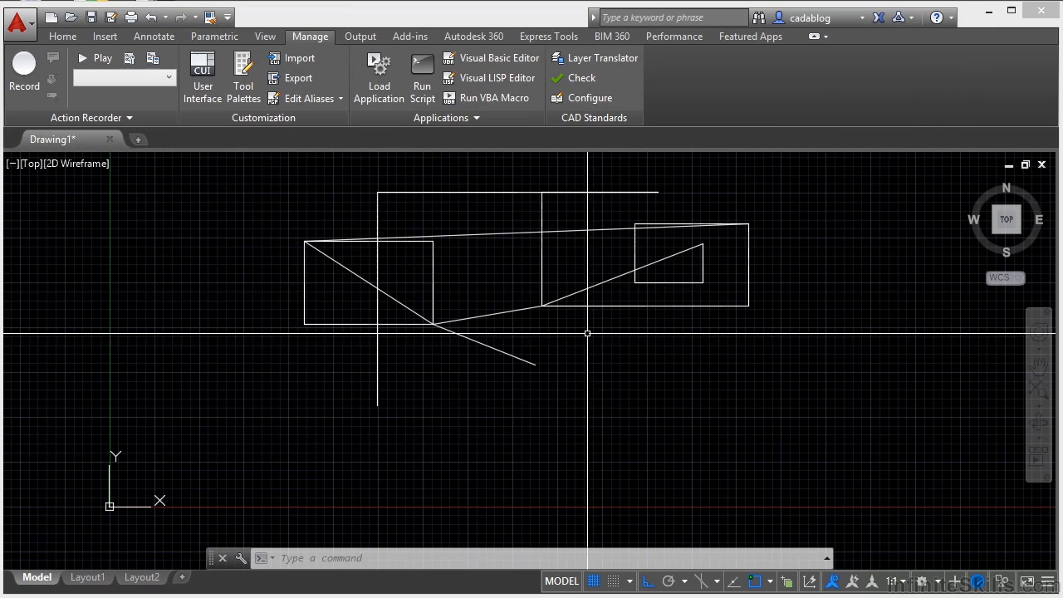